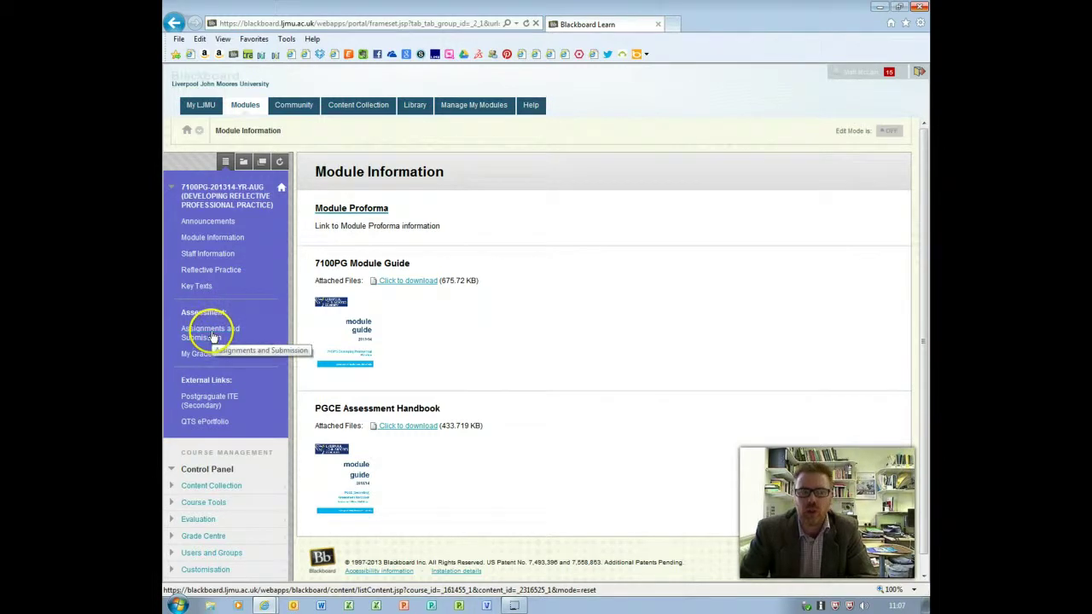
# Step: Go to Assignments and Submission, then Guidance, then the Components 2 and 3: QTS ePortfolio folder
pyautogui.click(212, 336)
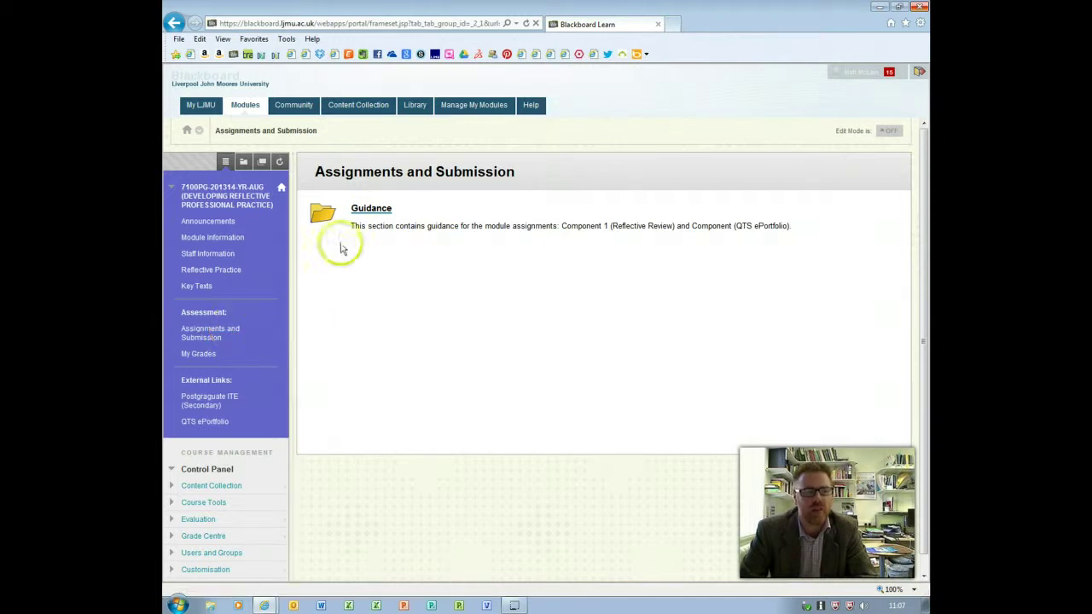
pyautogui.click(366, 213)
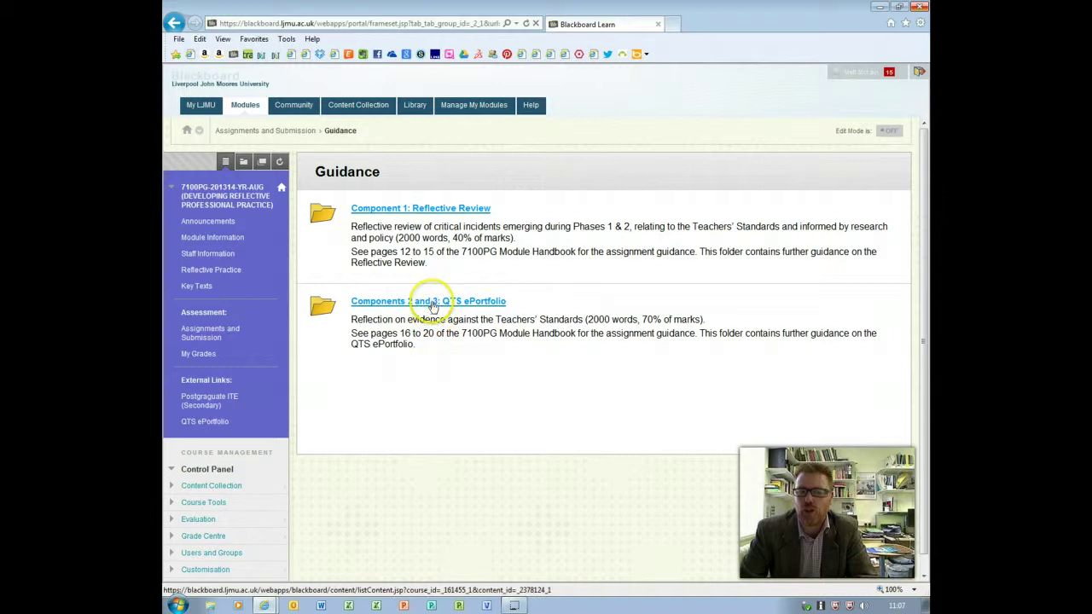
pyautogui.click(433, 304)
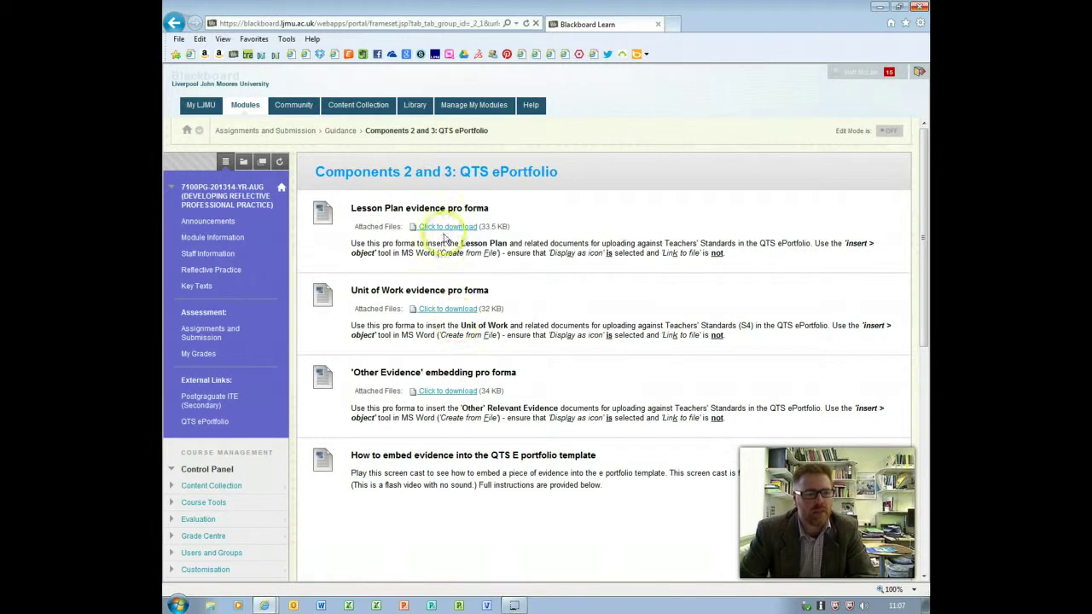
# Step: Download the Lesson Plan evidence pro forma and open it directly in Word
pyautogui.click(443, 232)
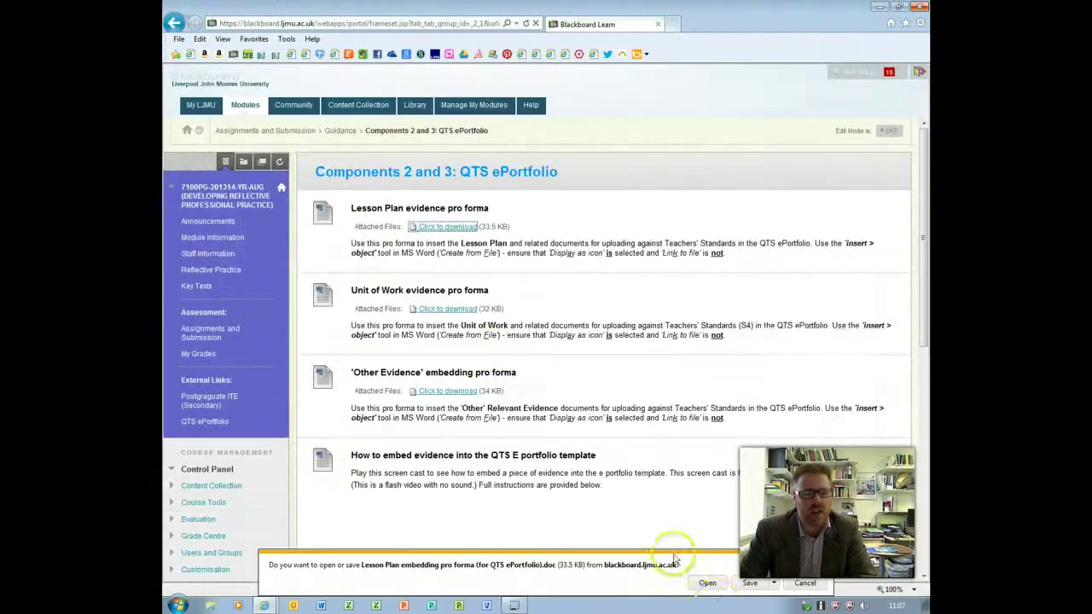
pyautogui.click(707, 584)
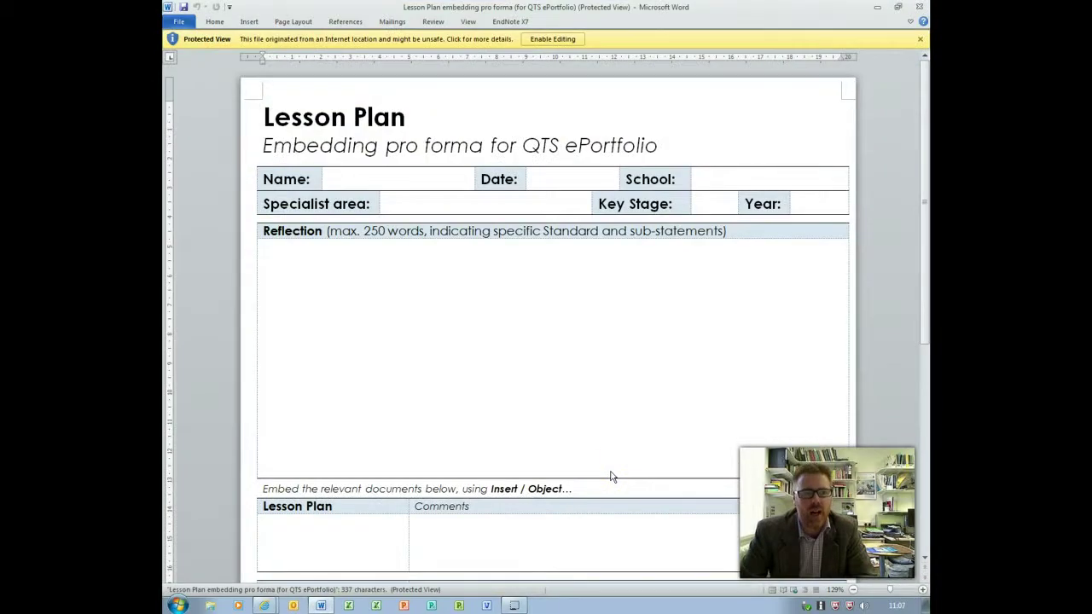
# Step: Enable editing and paste two placeholder paragraphs into Reflection, keeping the form's formatting
pyautogui.click(554, 40)
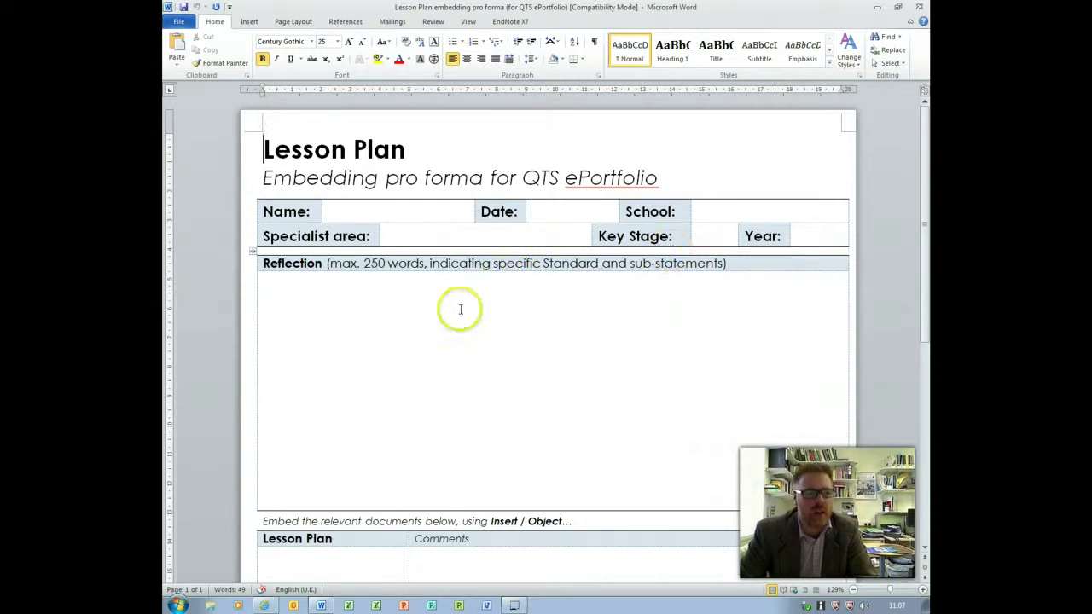
pyautogui.click(348, 286)
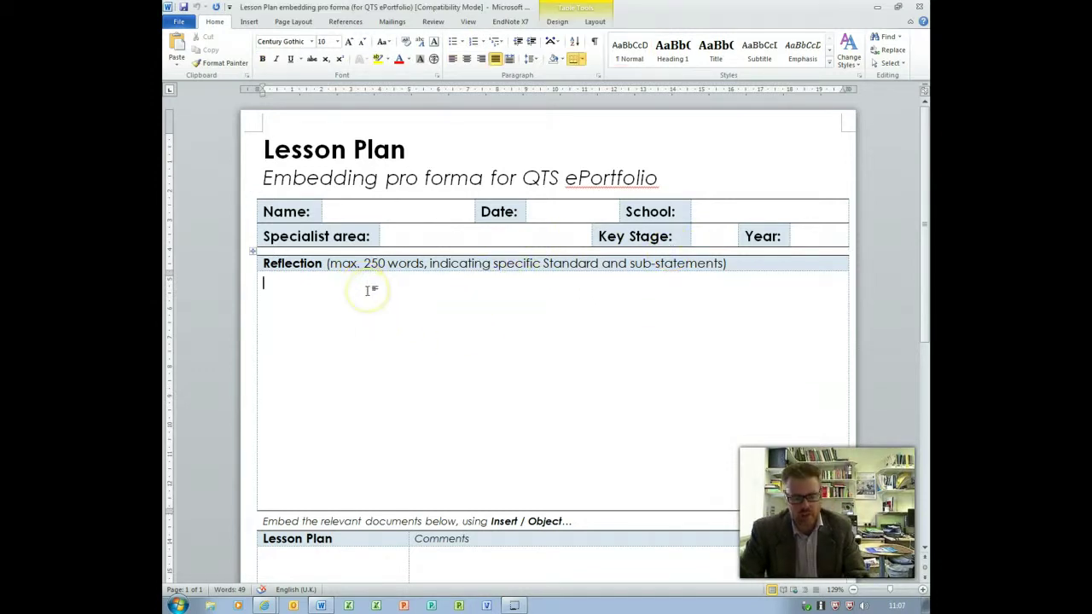
pyautogui.write('Lorem ipsum dolor sit amet, consectetur adipiscing elit. Aliquam vestibulum, dolor ac sodales iaculis, velit sem aliquet leo, in bibendum purus elit sed nulla. Vivamus suscipit leo sed posuere fermentum. Ut sed odio nisi. Quisque magna nisi, facilisis nec diam at, facilisis interdum est. Mauris sed ultricies odio, non dapibus orci. Integer sapien sapien, dignissim nec ullamcorper quis, ornare eget purus. Vivamus nec est at dolor egestas bibendum. Nulla varius massa non quam adipiscing, vitae vulputate augue ornare. Sed sit amet velit nec purus tempus elementum. Pellentesque sit amet enim porta, posuere urna consectetur, cursus elit. Ut mattis placerat purus nec eleifend. Vivamus velit eros, imperdiet et massa eu, pretium convallis mi. Phasellus sit amet accumsan nunc. Suspendisse convallis erat vitae lacus suscipit lobortis. Integer gravida felis quis risus tempus, nec suscipit erat fringilla.  Praesent auctor odio eu rhoncus aliquam. Proin dapibus leo sed augue elementum, sed vestibulum sem venenatis. In fermentum malesuada tortor. Fusce lorem nisi, varius ut cursus eu, ultrices eget ipsum. Fusce in turpis tortor. Vestibulum porta nibh nunc. Phasellus ullamcorper neque erat, eget elementum lorem congue sit amet. Ut mollis, urna sit amet lacinia viverra, turpis ante egestas eros, sed ornare magna massa eu erat.')
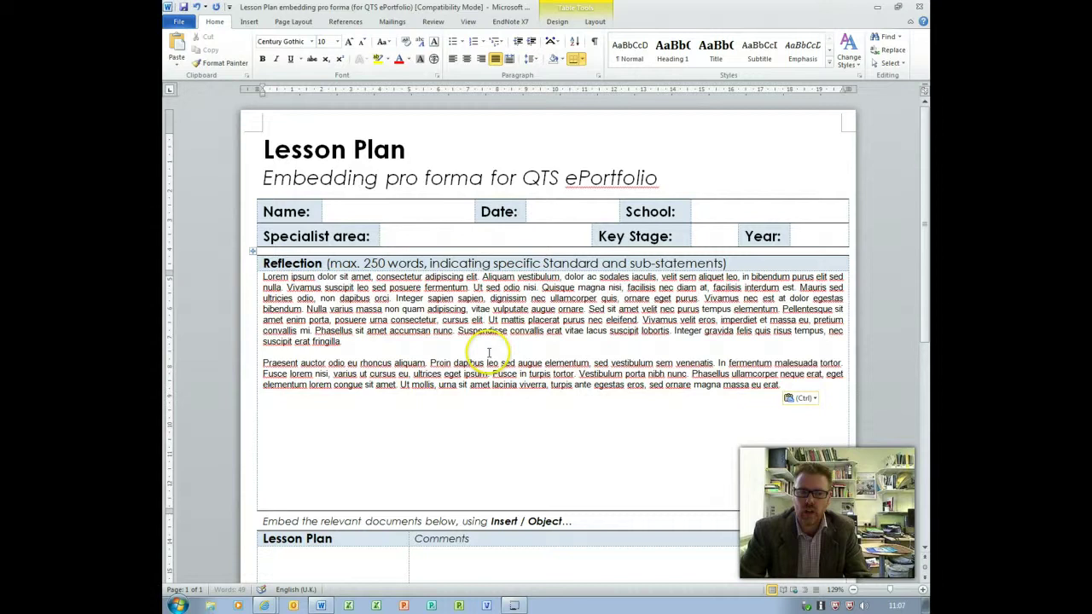
pyautogui.click(798, 400)
pyautogui.click(821, 424)
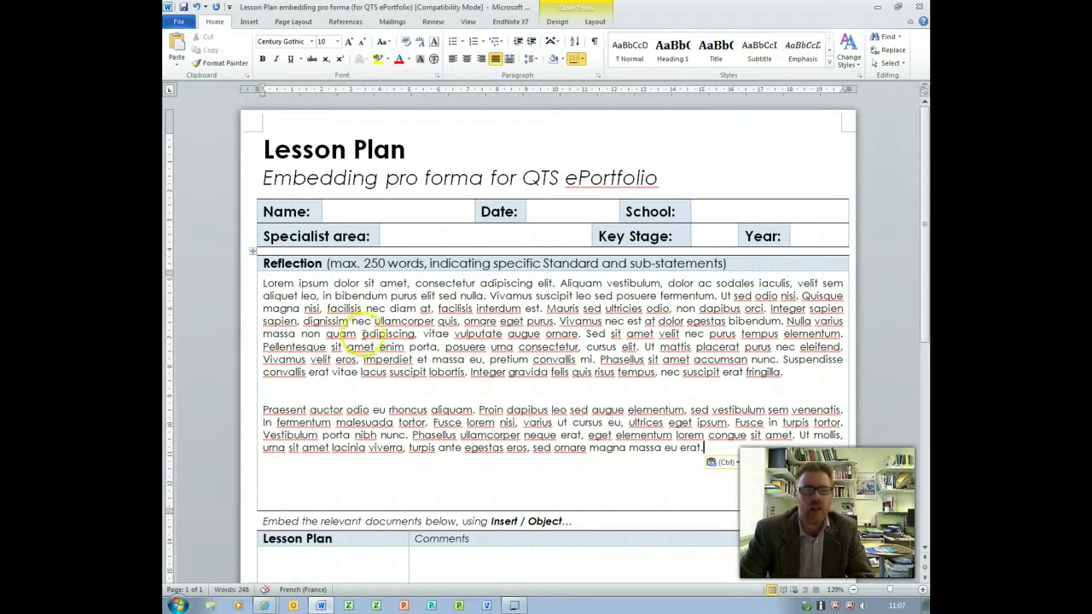
pyautogui.scroll(-1, 362, 334)
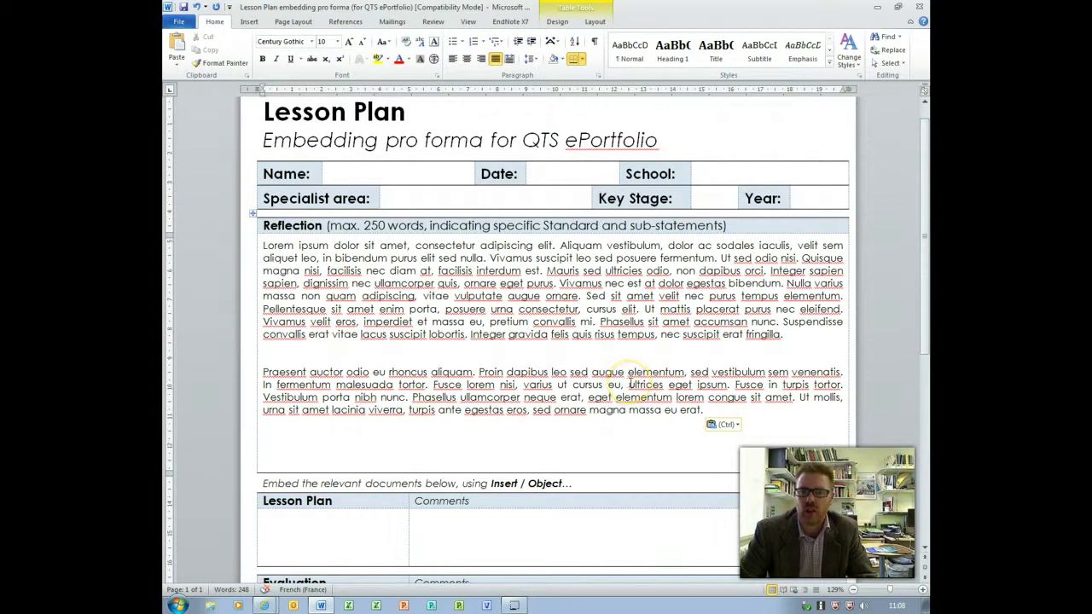
# Step: Check the Evaluation and Learning Resources cells and nudge the Learning Resources label column
pyautogui.scroll(-4, 631, 375)
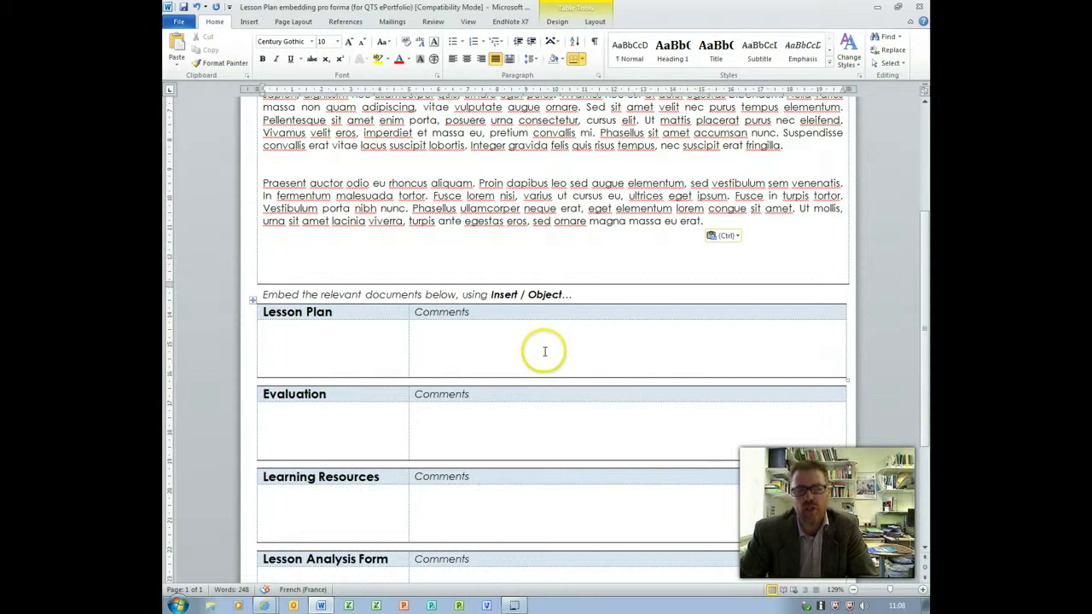
pyautogui.click(324, 348)
pyautogui.click(334, 429)
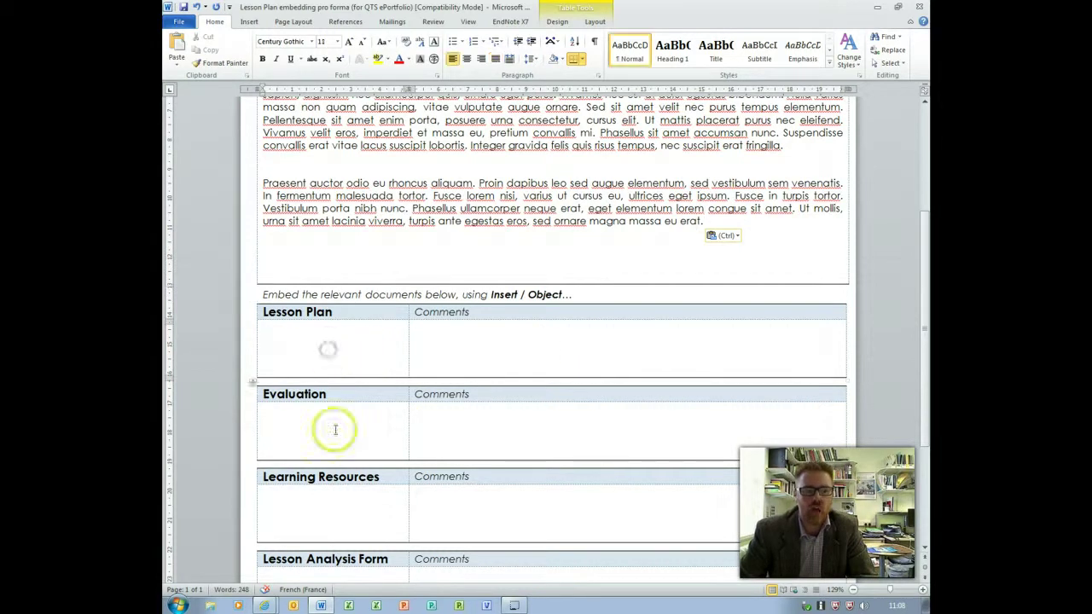
pyautogui.click(323, 502)
pyautogui.scroll(-2, 341, 503)
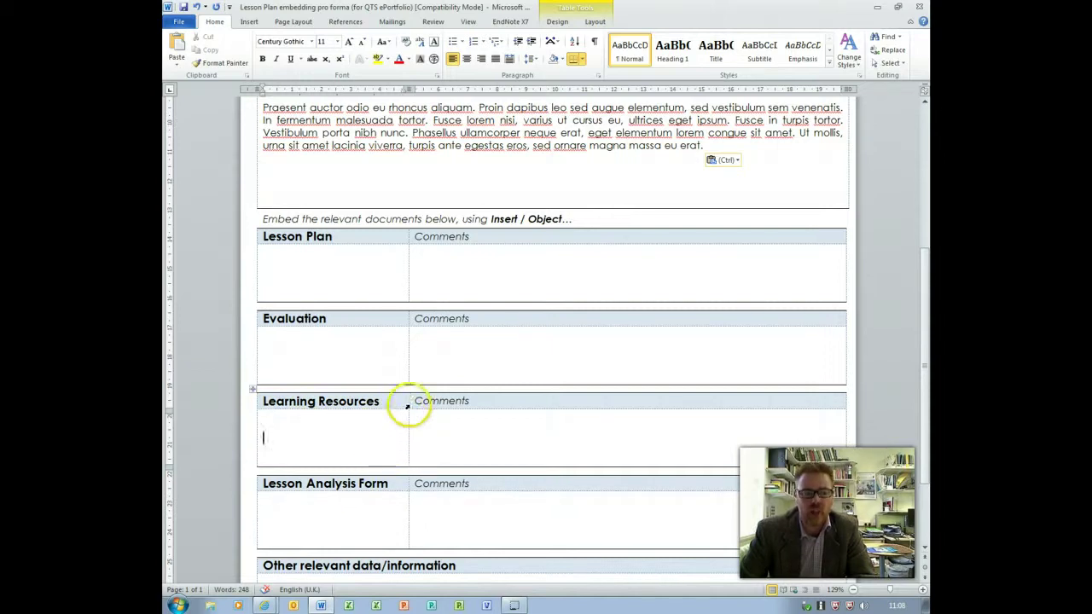
pyautogui.moveTo(408, 405)
pyautogui.mouseDown()
pyautogui.moveTo(471, 410)
pyautogui.moveTo(409, 407)
pyautogui.mouseUp()
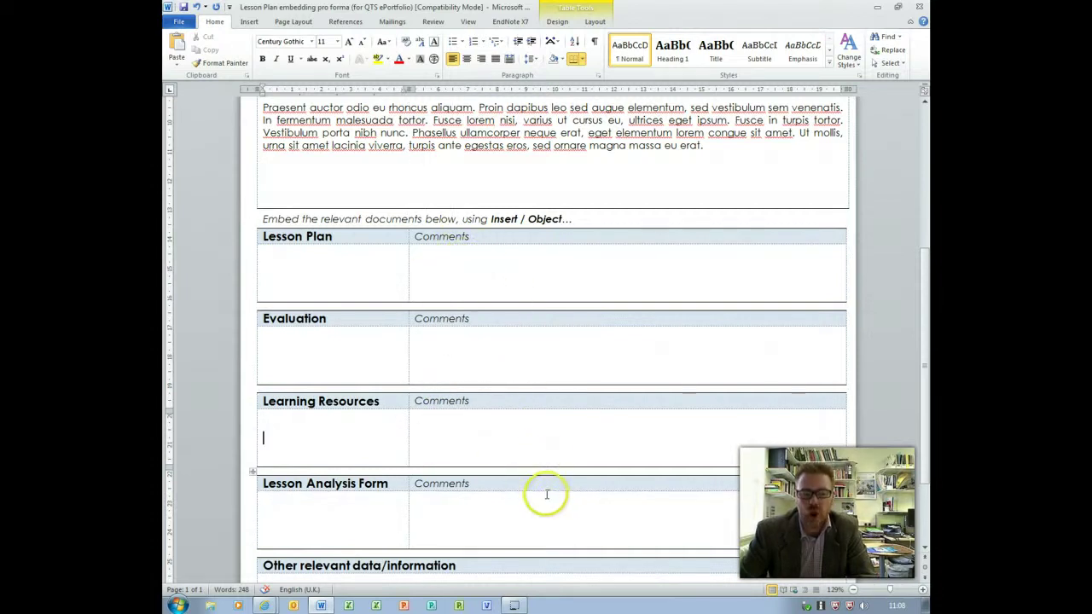
# Step: Place the insertion point in the empty Lesson Plan cell, ready to insert content
pyautogui.scroll(-1, 547, 490)
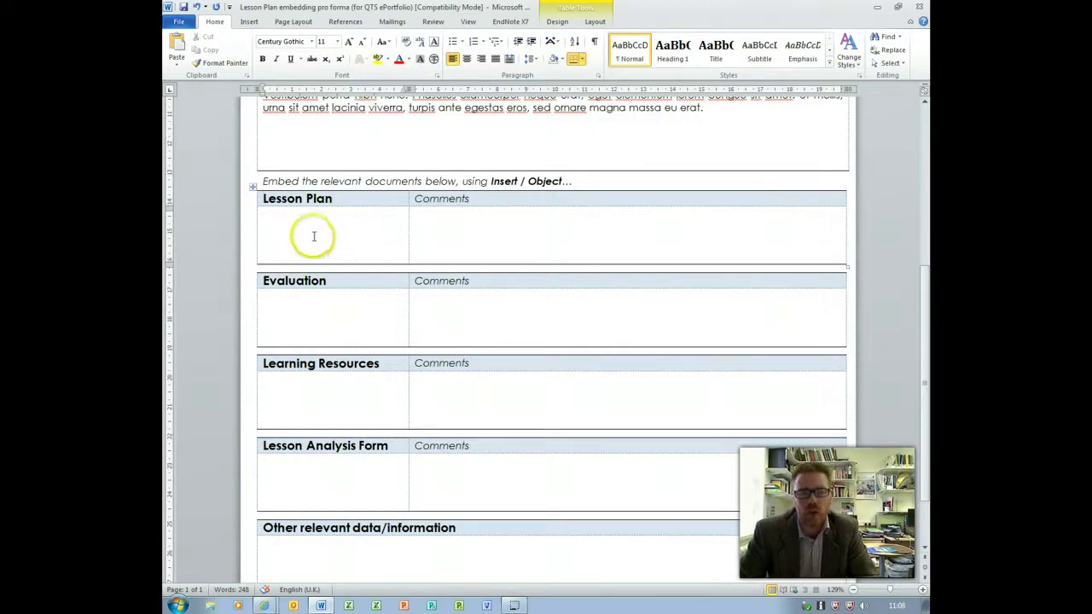
pyautogui.click(263, 232)
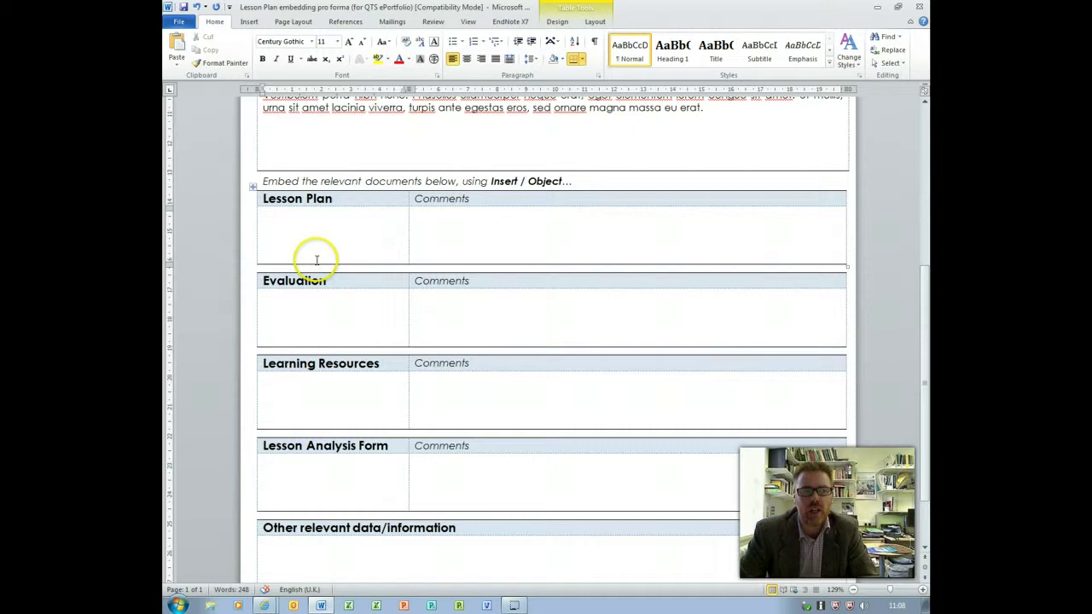
pyautogui.click(249, 22)
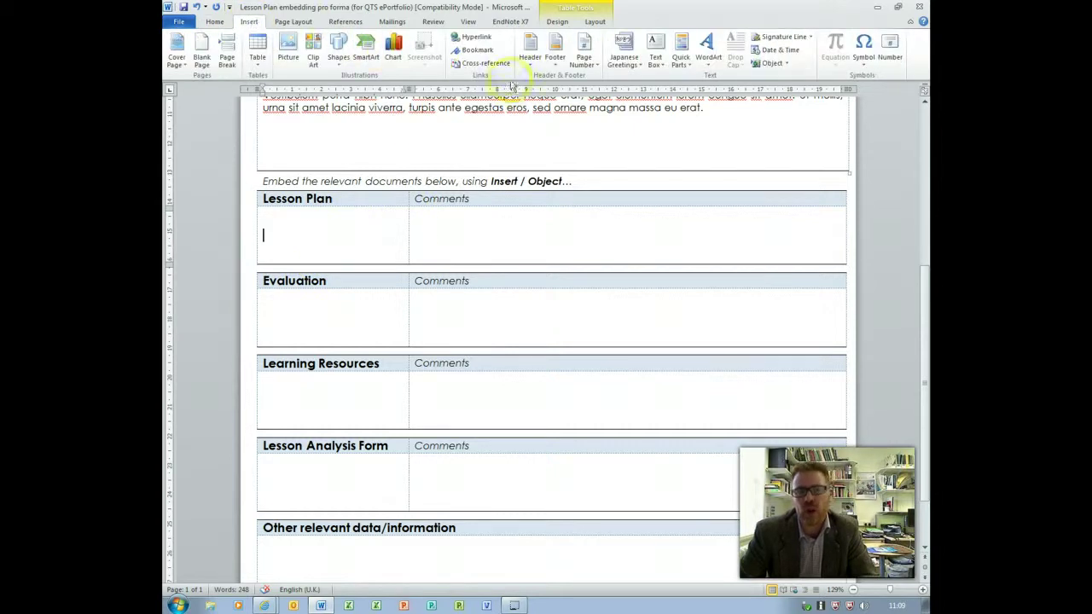
# Step: Start an Insert > Object embed from an existing file and open its Browse window
pyautogui.click(773, 64)
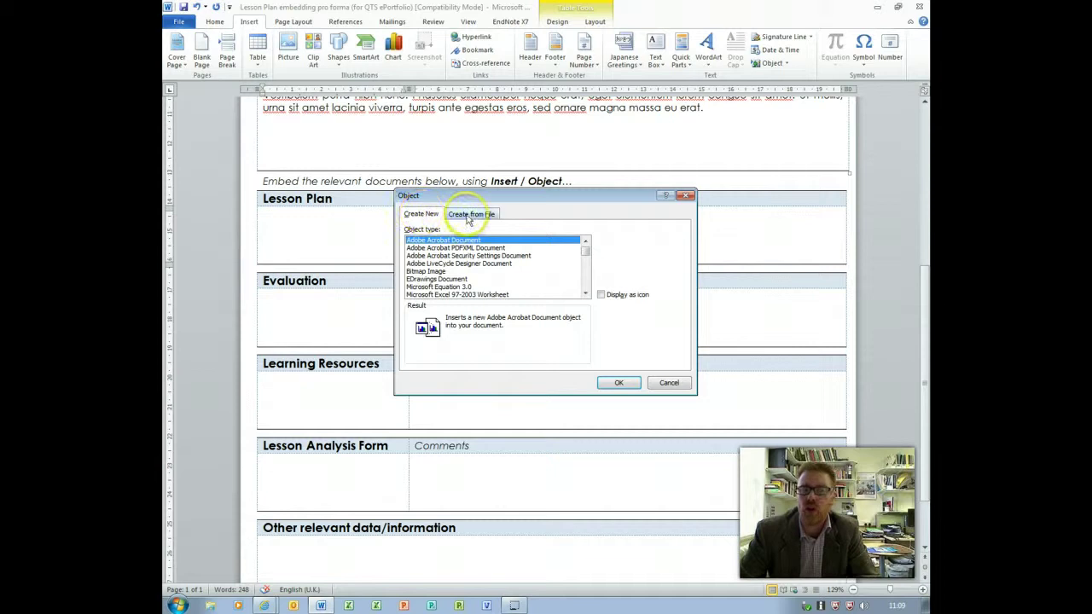
pyautogui.click(470, 218)
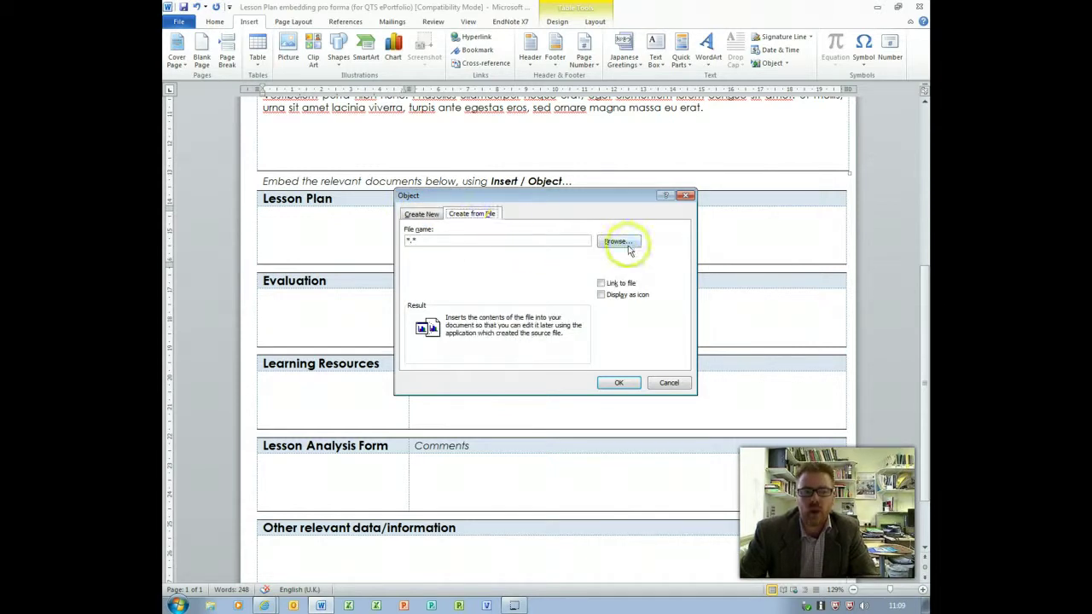
pyautogui.click(621, 242)
pyautogui.scroll(5, 463, 282)
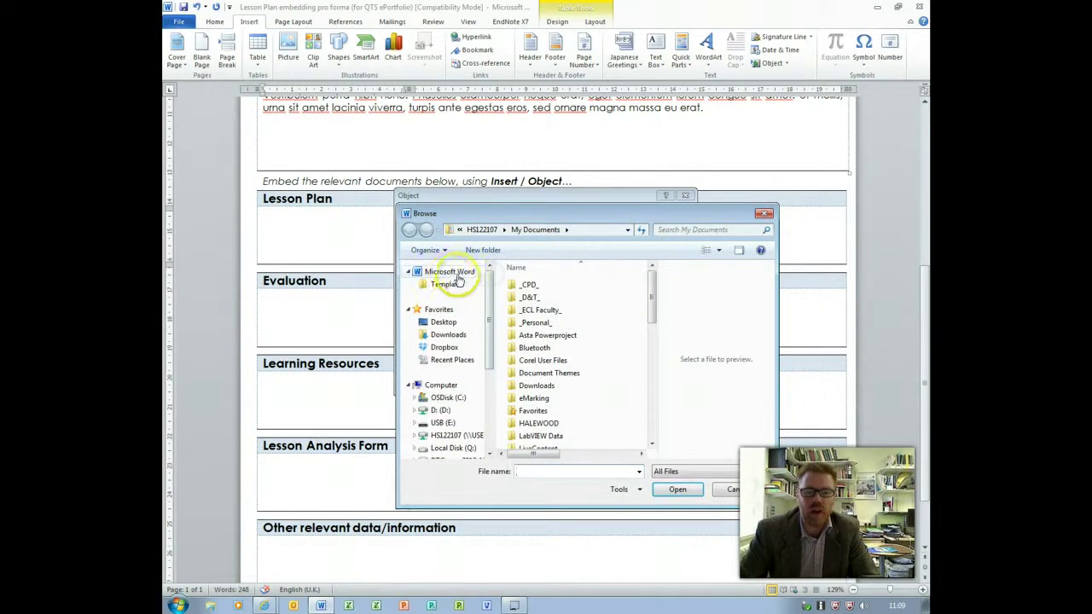
# Step: Select My Lesson Plan on the Desktop as the file to embed
pyautogui.click(443, 321)
pyautogui.scroll(-5, 595, 344)
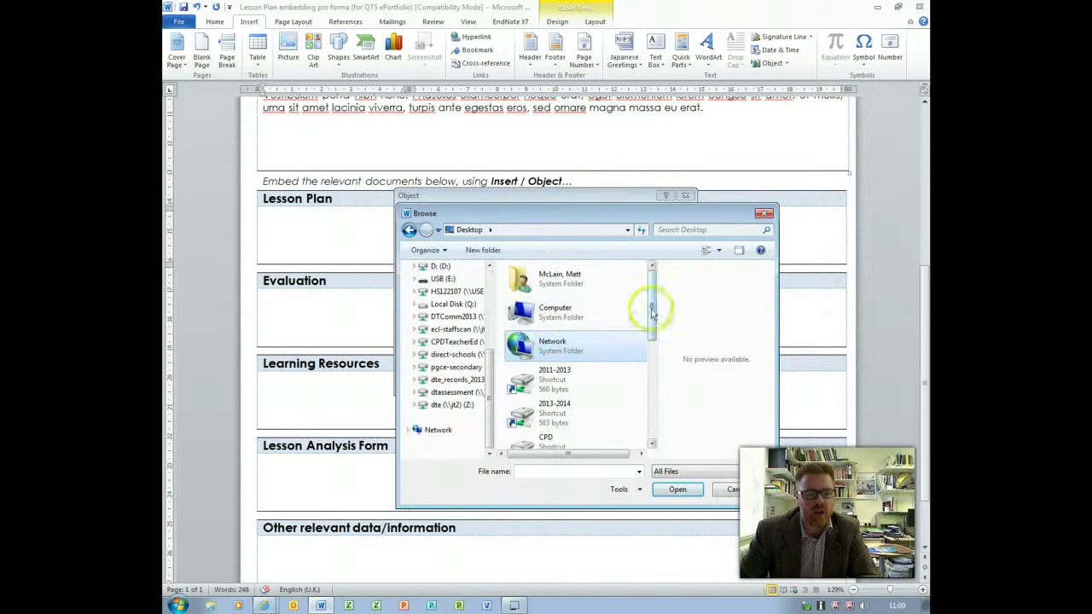
pyautogui.moveTo(653, 304); pyautogui.dragTo(653, 409)
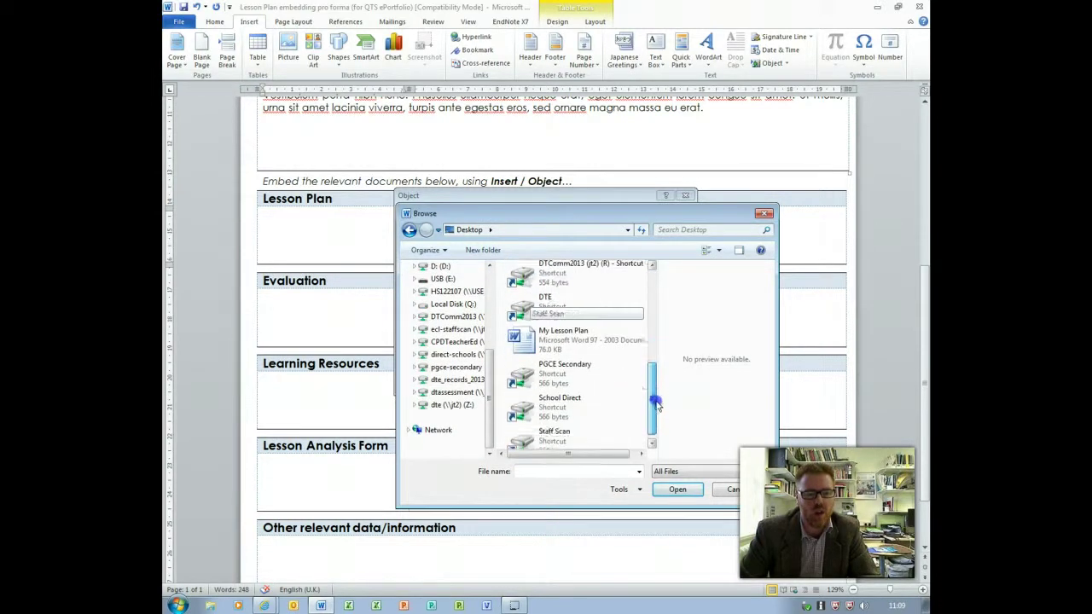
pyautogui.click(563, 331)
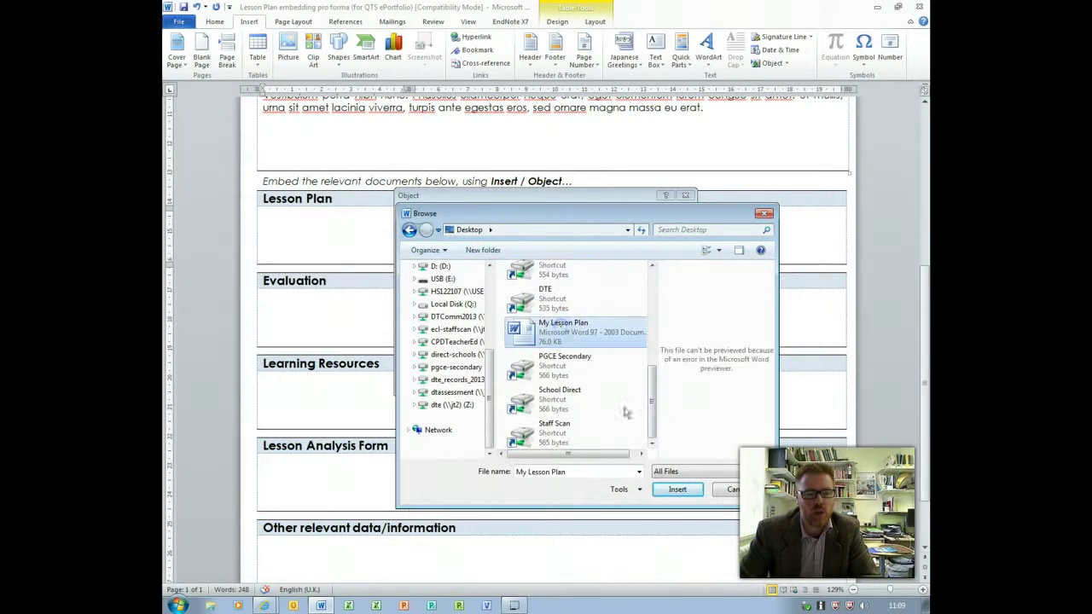
pyautogui.click(677, 492)
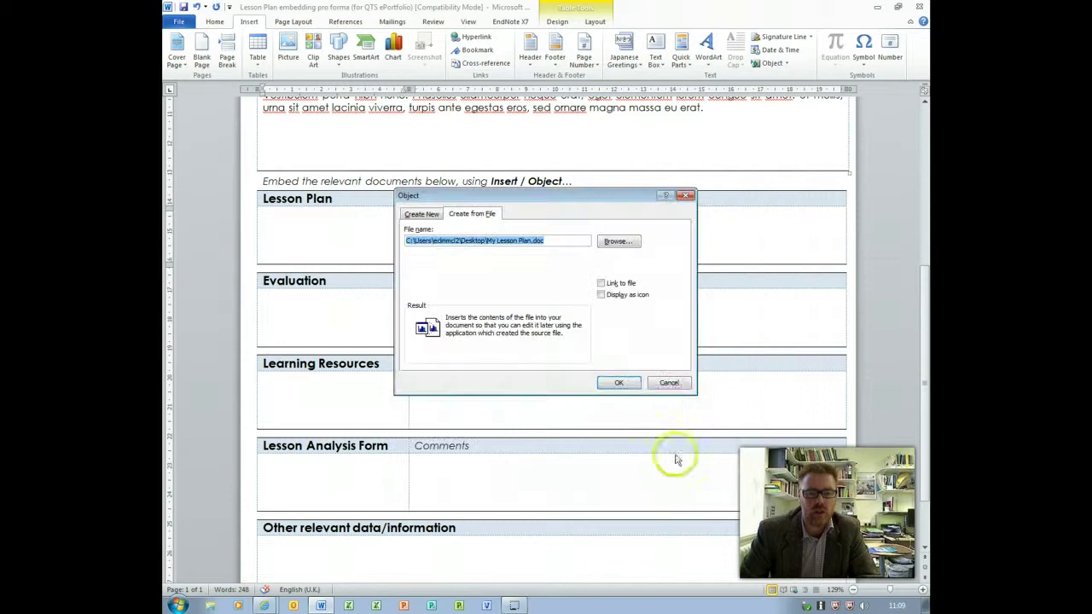
# Step: Embed My Lesson Plan.doc in the Lesson Plan cell with Display as icon ticked
pyautogui.moveTo(555, 241); pyautogui.dragTo(480, 240)
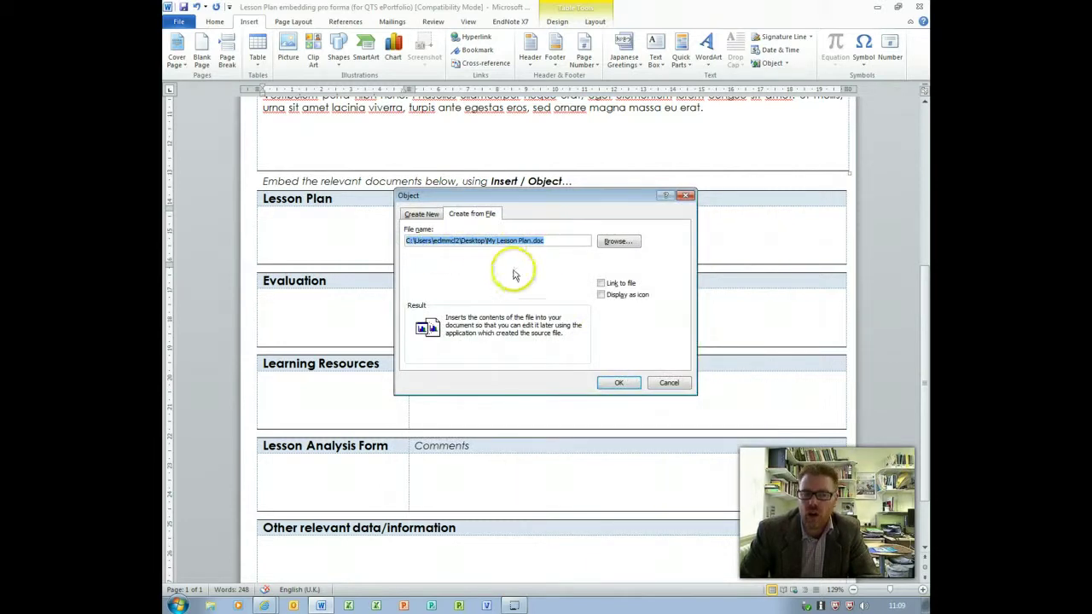
pyautogui.click(550, 241)
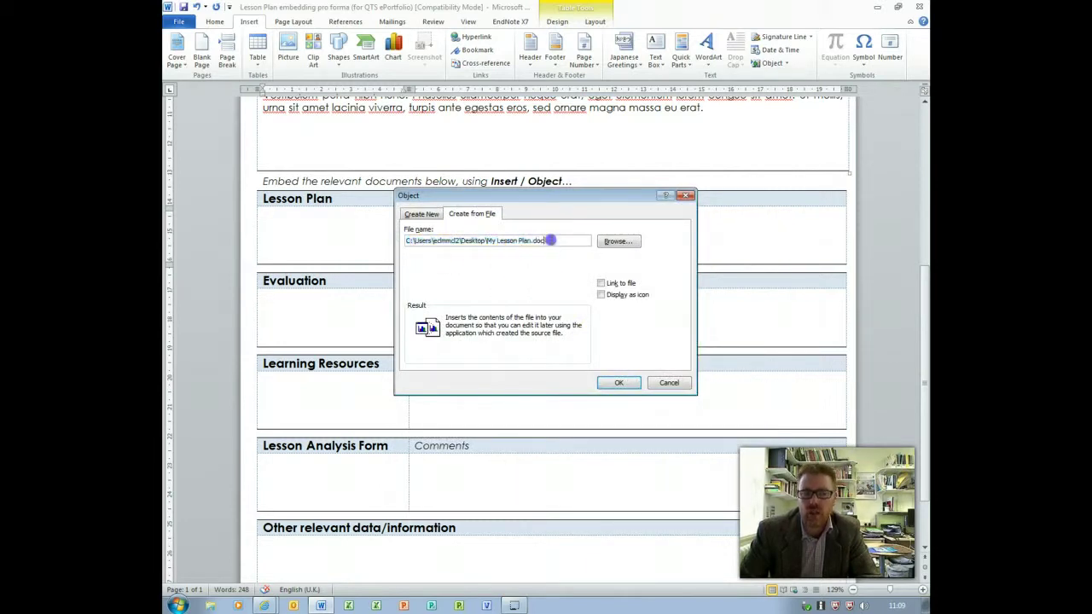
pyautogui.click(601, 295)
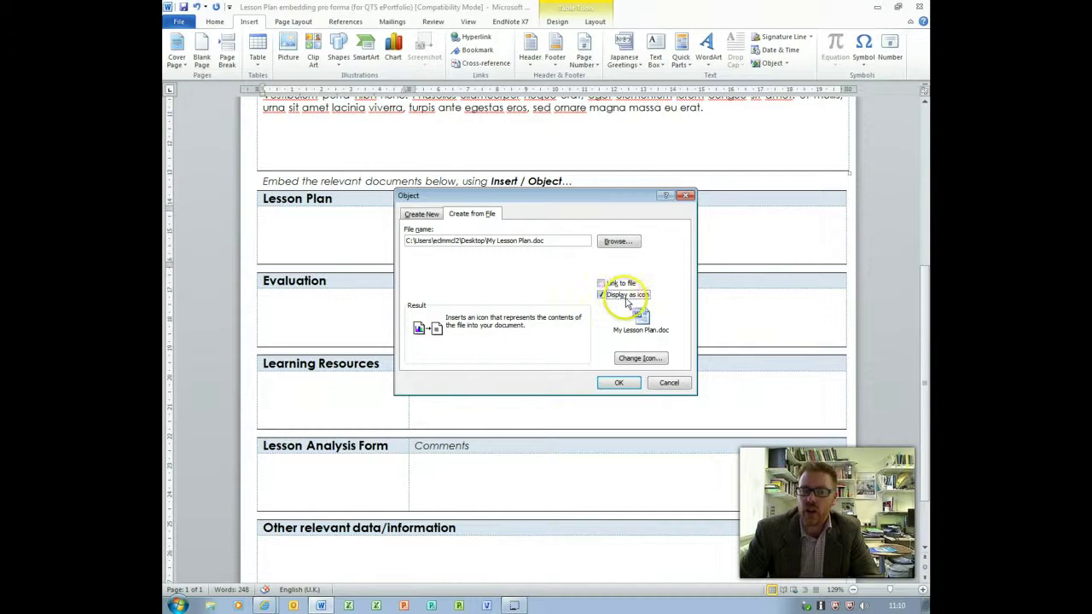
pyautogui.click(612, 380)
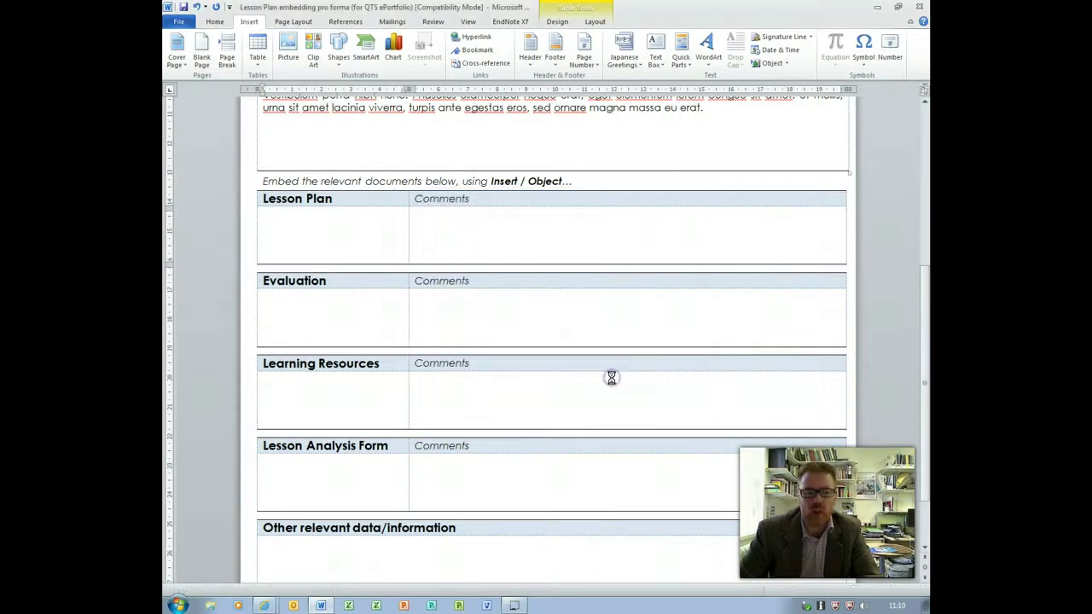
pyautogui.scroll(-5, 592, 373)
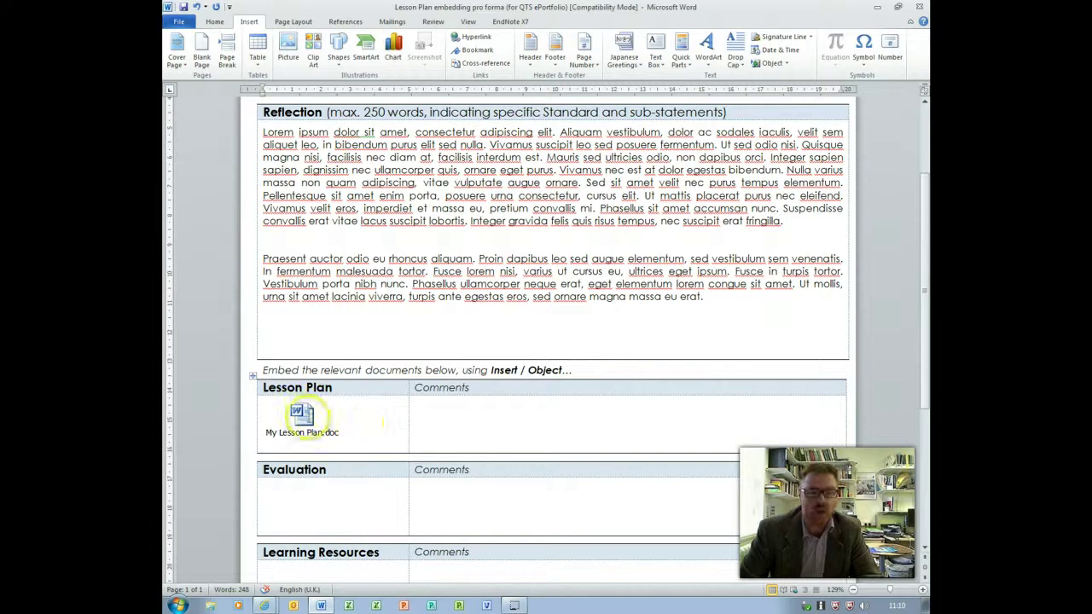
pyautogui.doubleClick(302, 415)
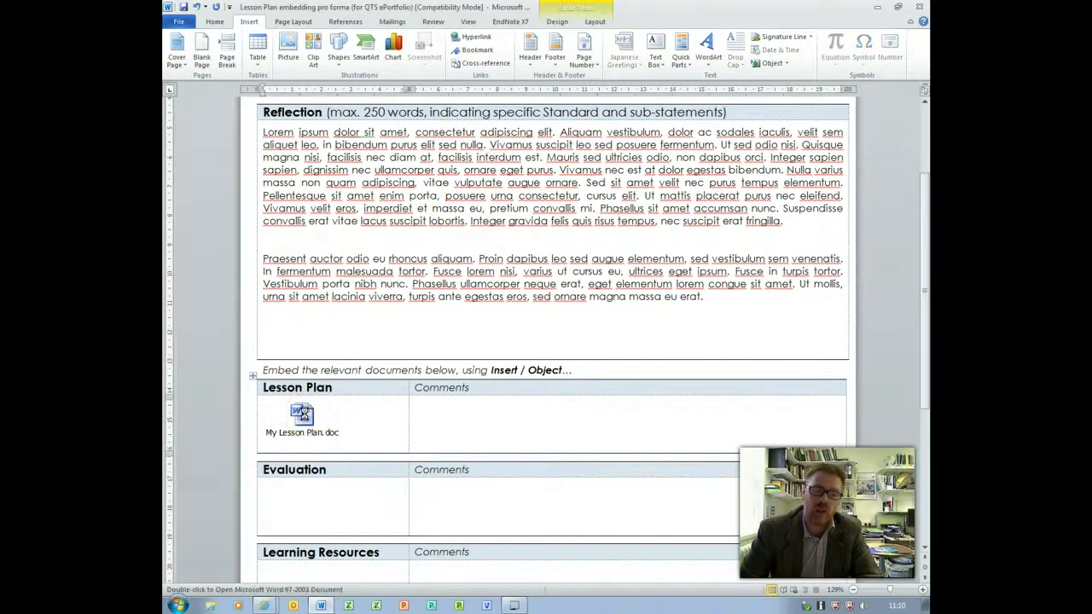
pyautogui.click(918, 7)
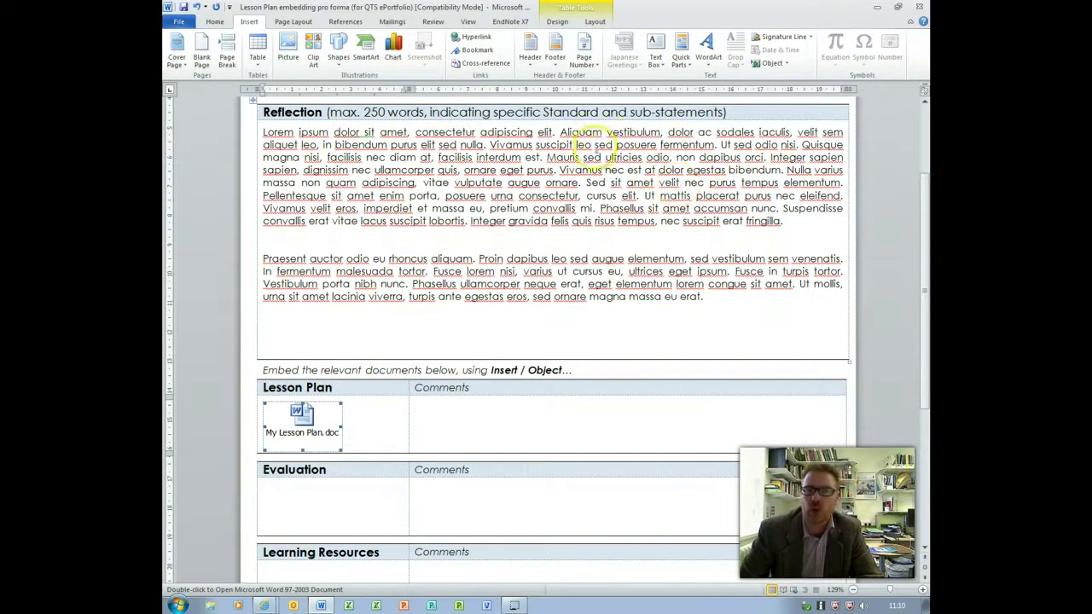
# Step: Save As on the Desktop, trimming the file name to 'Lesson Plan - S3a'
pyautogui.click(183, 23)
pyautogui.click(194, 57)
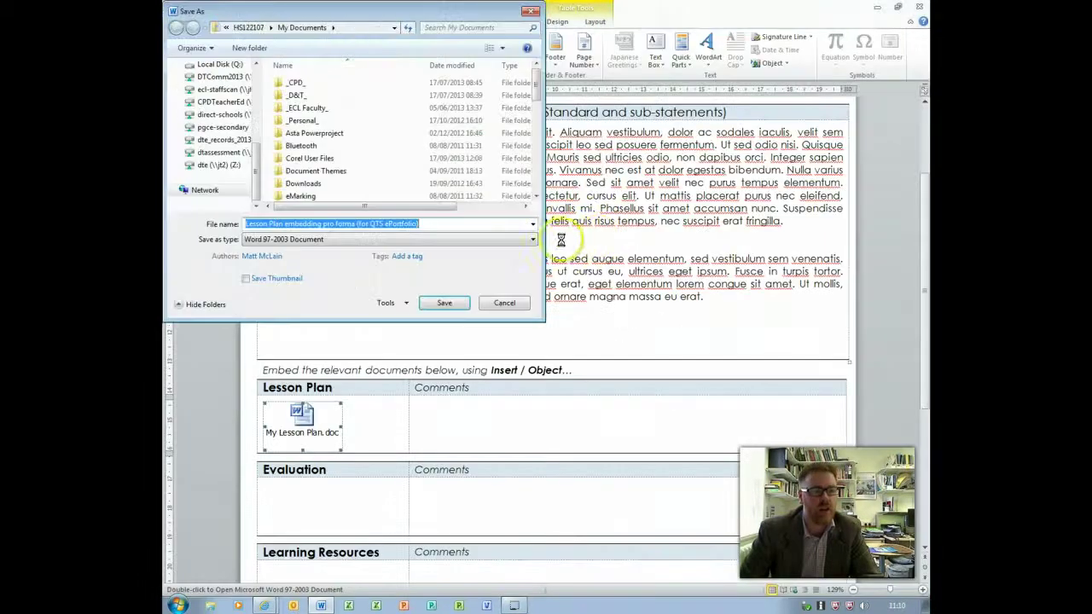
pyautogui.scroll(5, 262, 77)
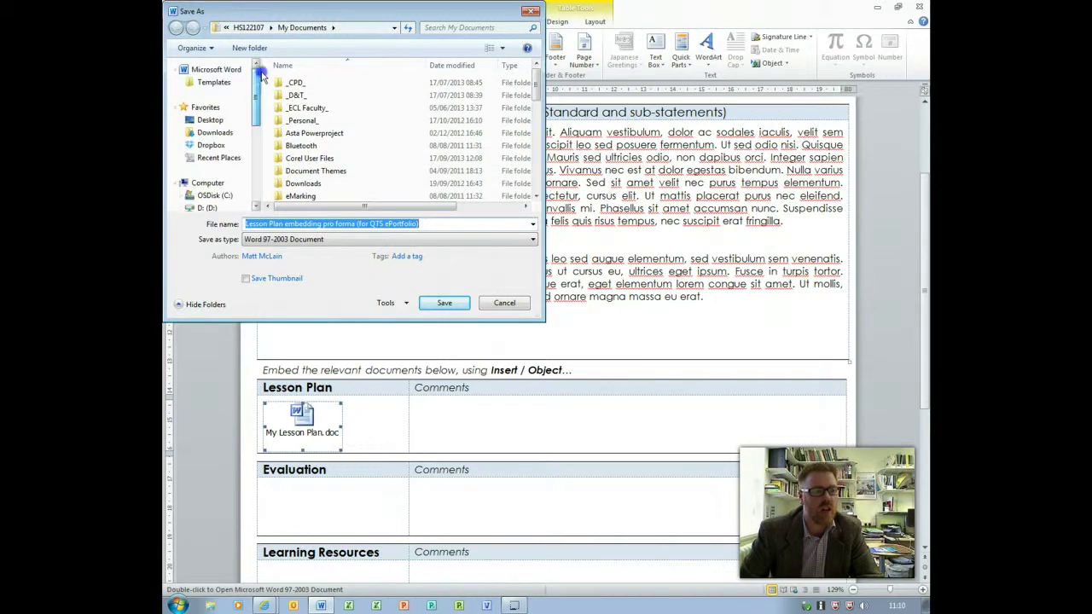
pyautogui.click(211, 120)
pyautogui.click(430, 226)
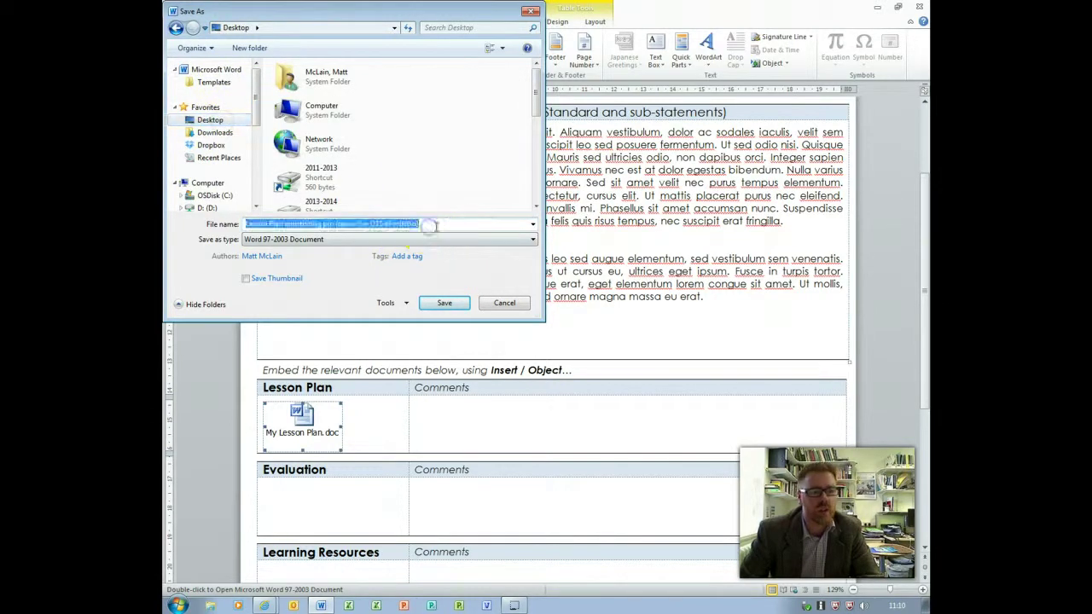
pyautogui.moveTo(430, 226); pyautogui.dragTo(284, 224)
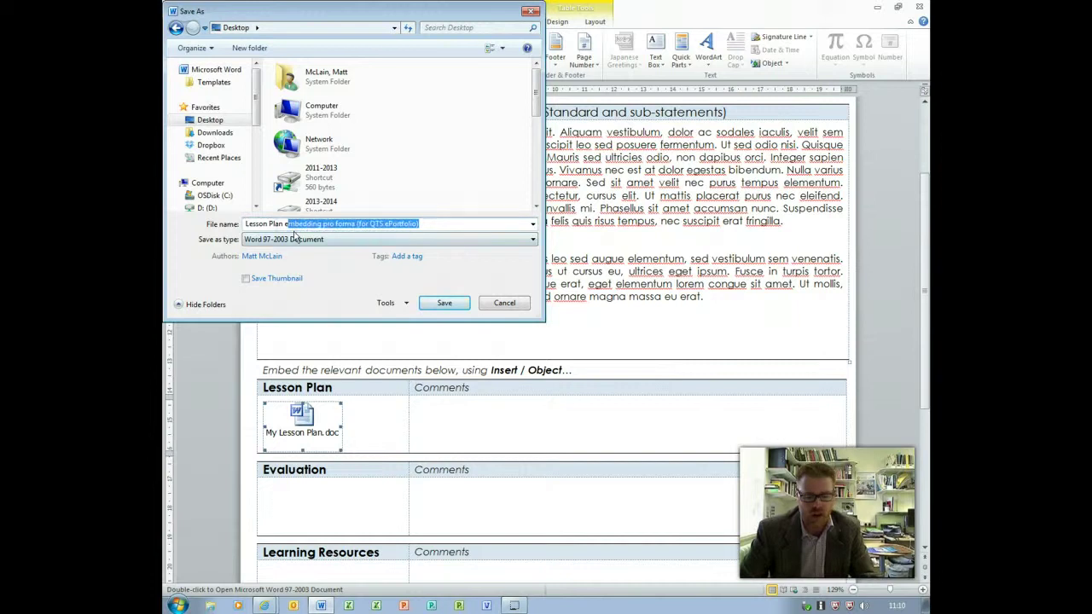
pyautogui.press('BackSpace')
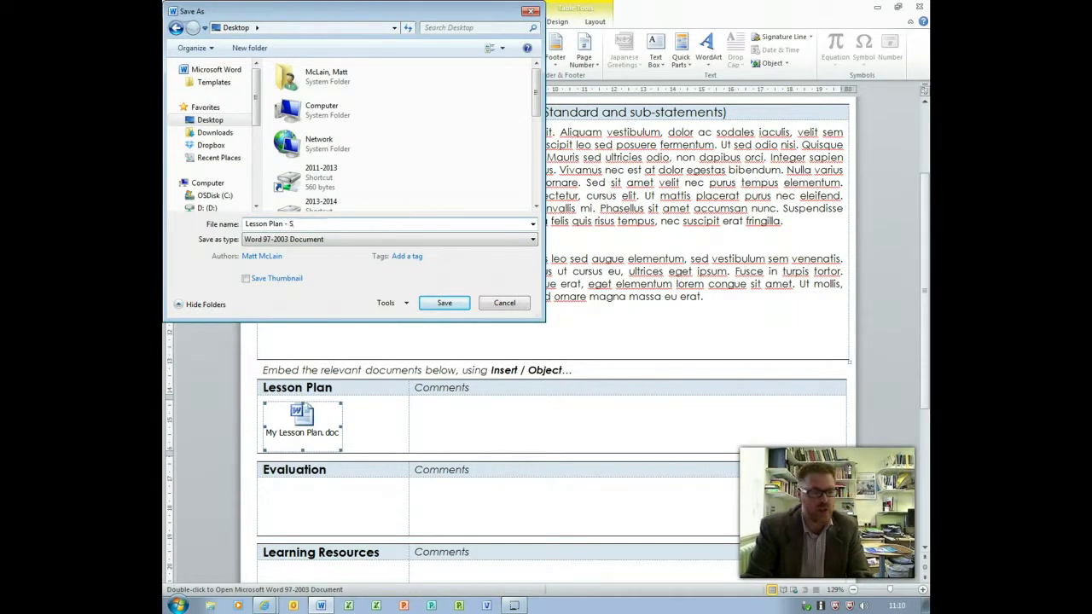
pyautogui.click(444, 305)
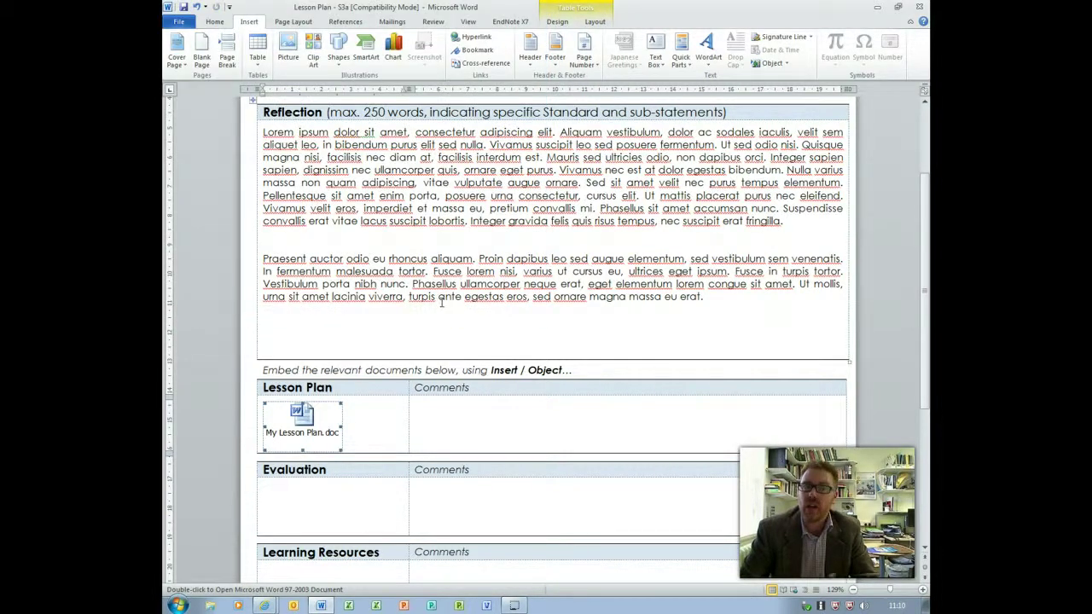
pyautogui.scroll(-2, 334, 407)
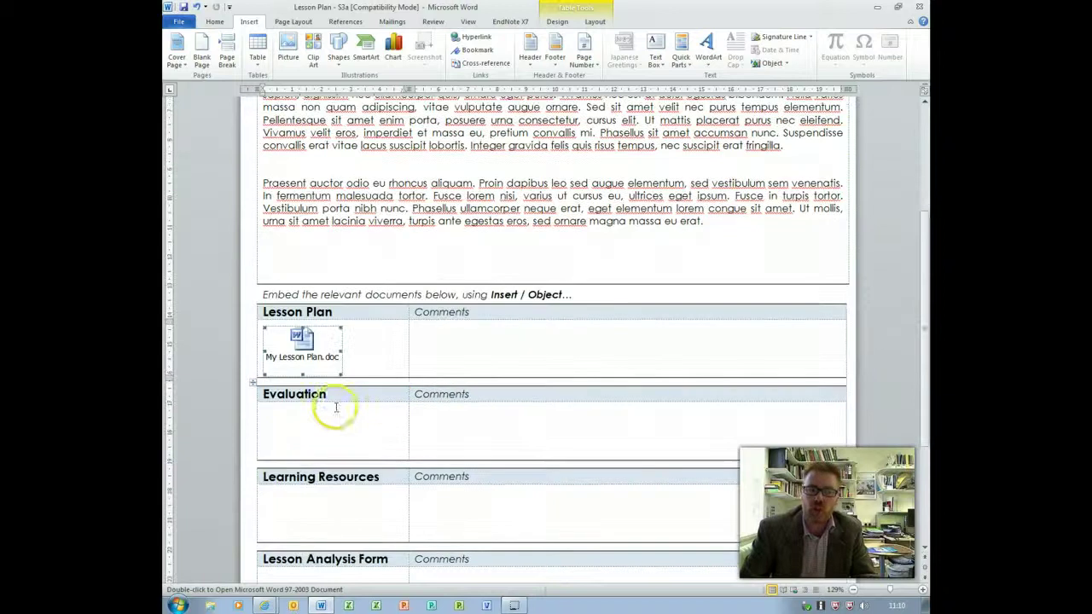
pyautogui.click(302, 433)
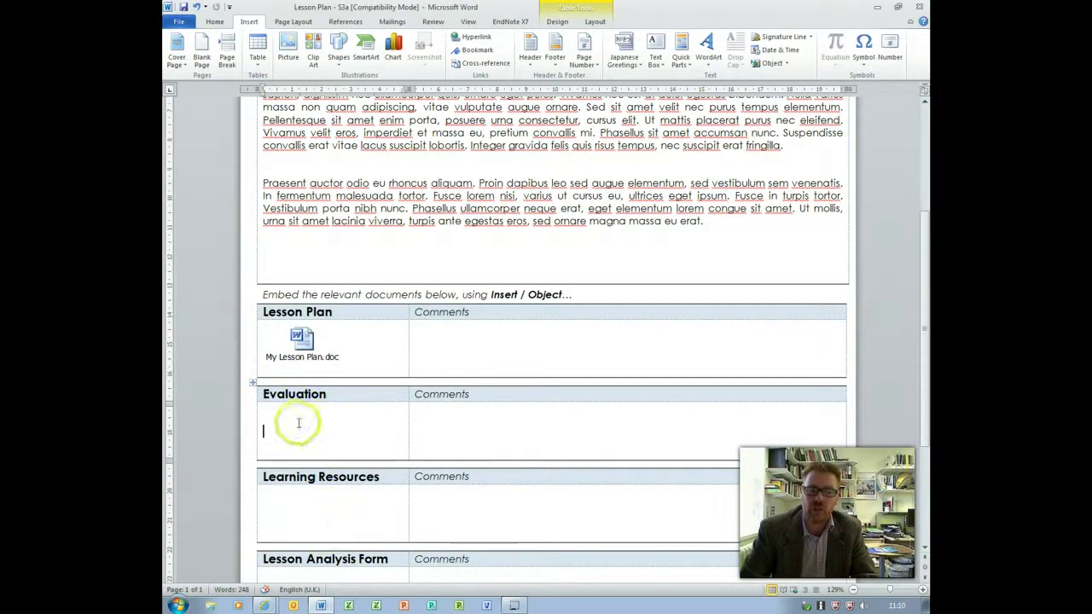
pyautogui.click(297, 510)
pyautogui.scroll(-4, 298, 510)
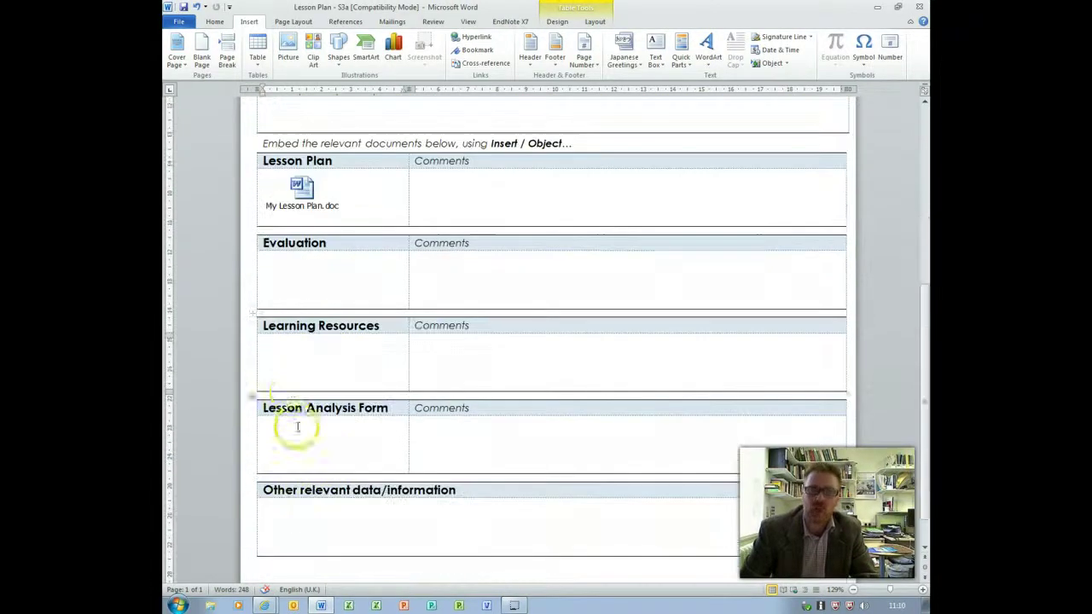
pyautogui.click(271, 510)
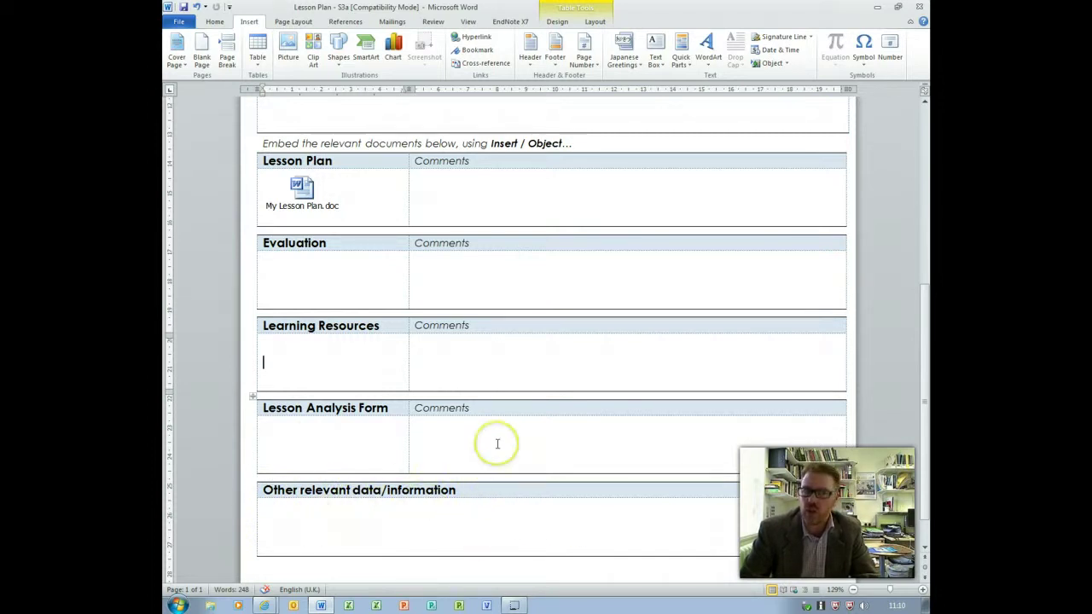
pyautogui.scroll(4, 498, 443)
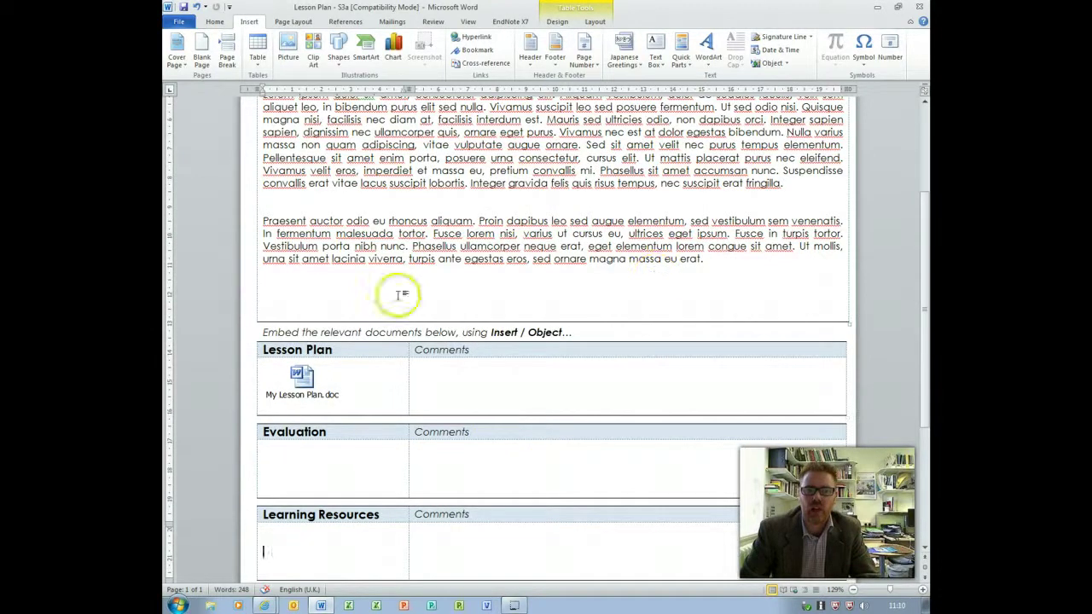